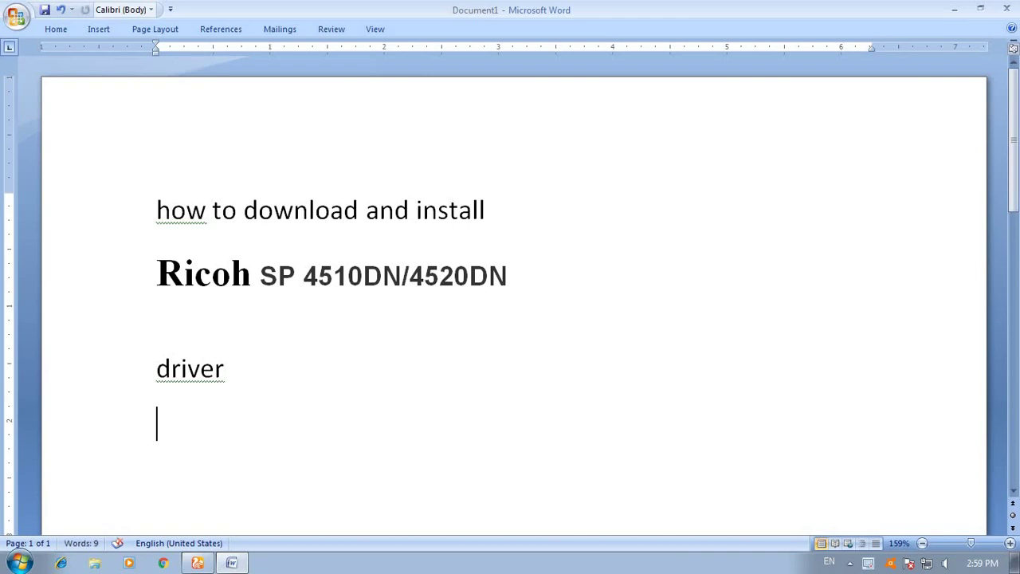
# - Add the lines "First google in search" and "Ricoh SP 4510DN driver" below "driver", and copy the second line
pyautogui.write('First google in search Ricoh SP 4510DN driver')
pyautogui.scroll(-2, 197, 359)
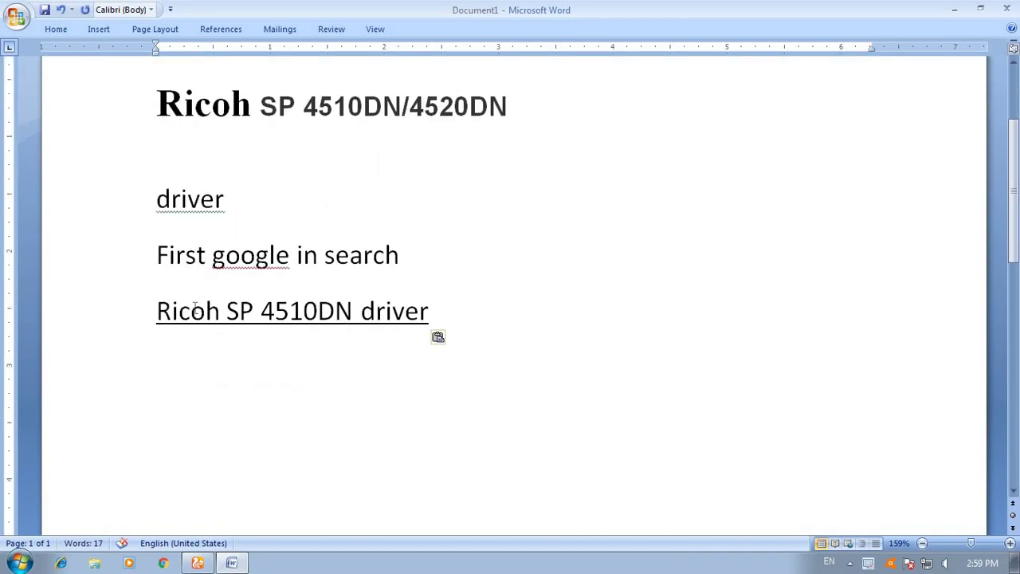
pyautogui.moveTo(157, 312); pyautogui.dragTo(409, 321)
pyautogui.rightClick(402, 318)
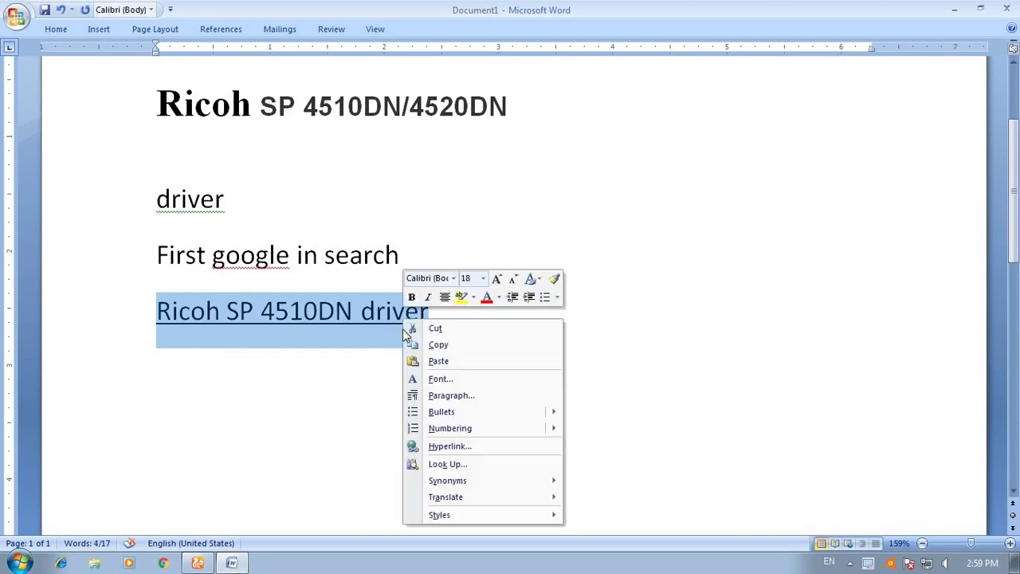
pyautogui.click(440, 345)
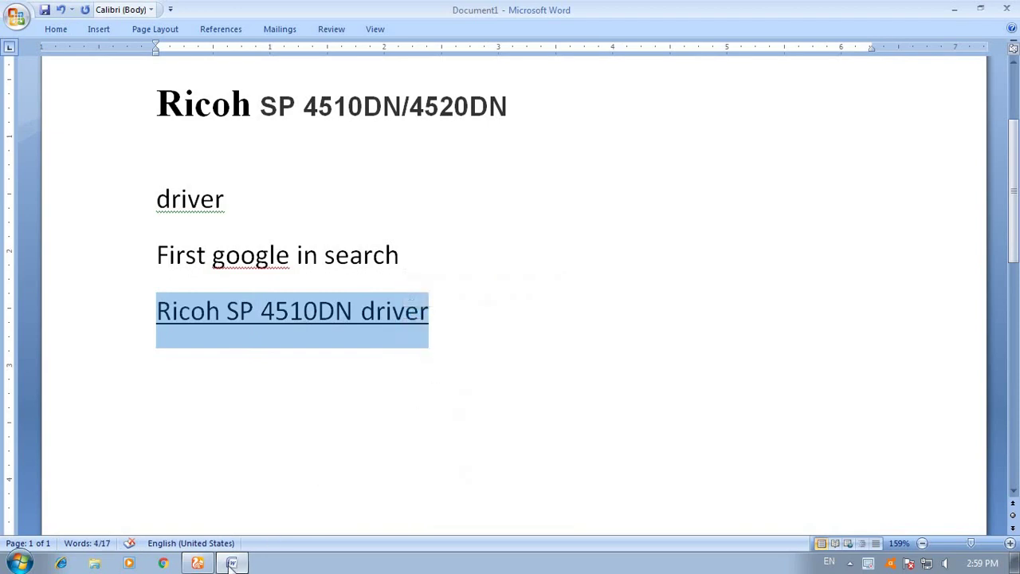
# - Switch to UC Browser and search Google from the start page for "Ricoh SP 4510DN driver"
pyautogui.click(197, 563)
pyautogui.click(88, 12)
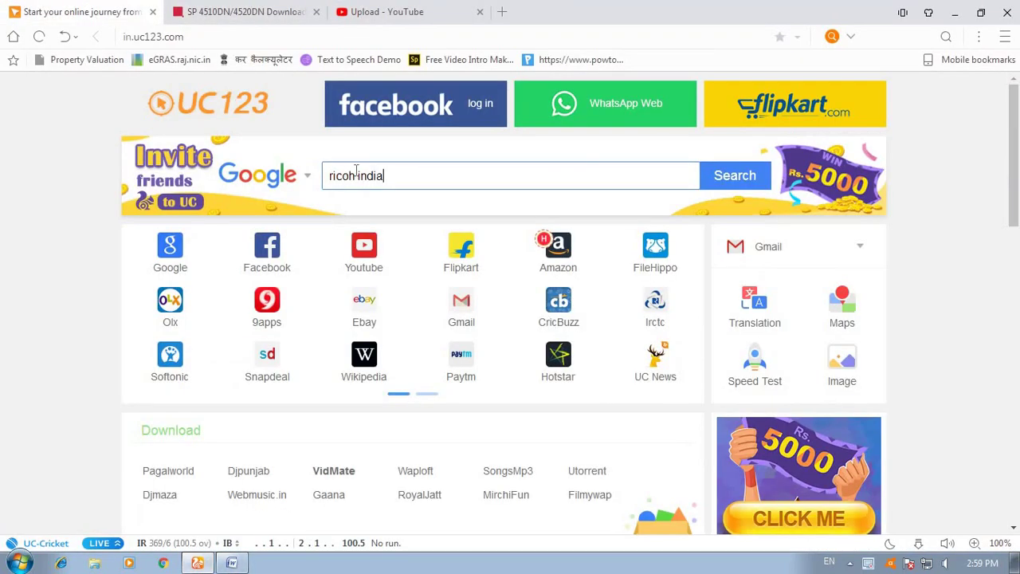
pyautogui.click(405, 172)
pyautogui.hotkey('ctrl', 'v')
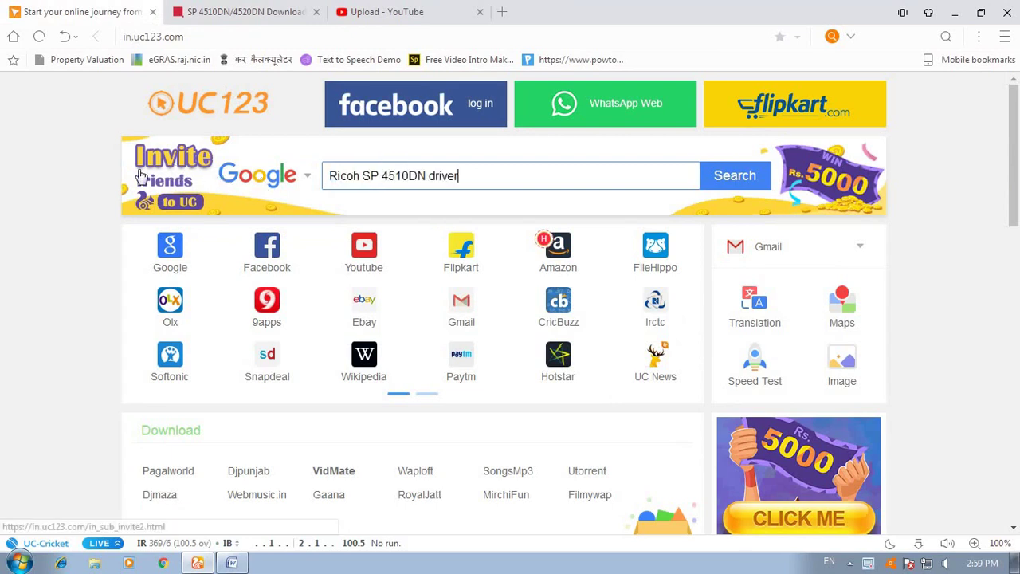
pyautogui.click(721, 184)
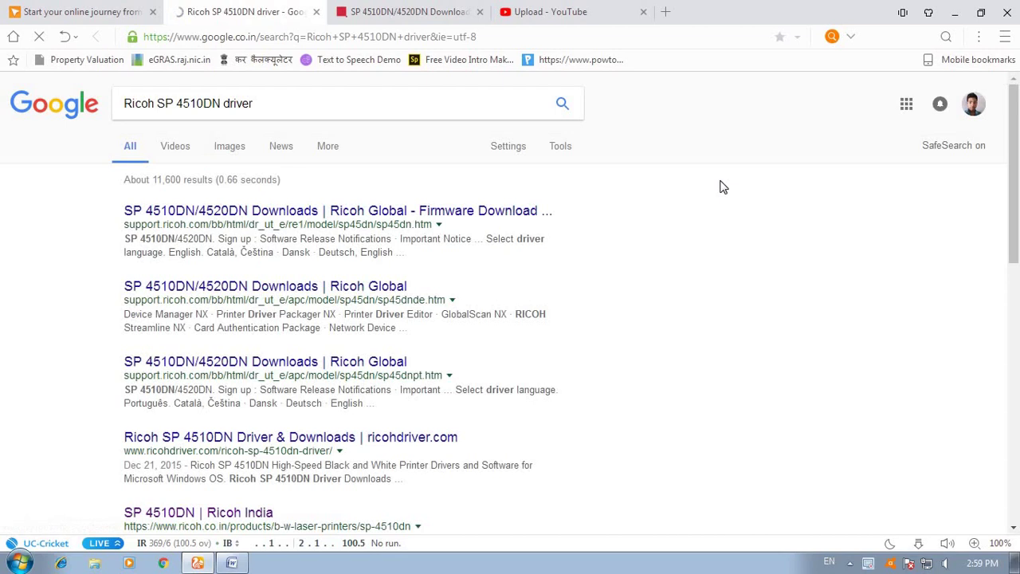
# - Open the first Ricoh Global result for SP 4510DN/4520DN downloads and go to its printer driver list
pyautogui.click(277, 217)
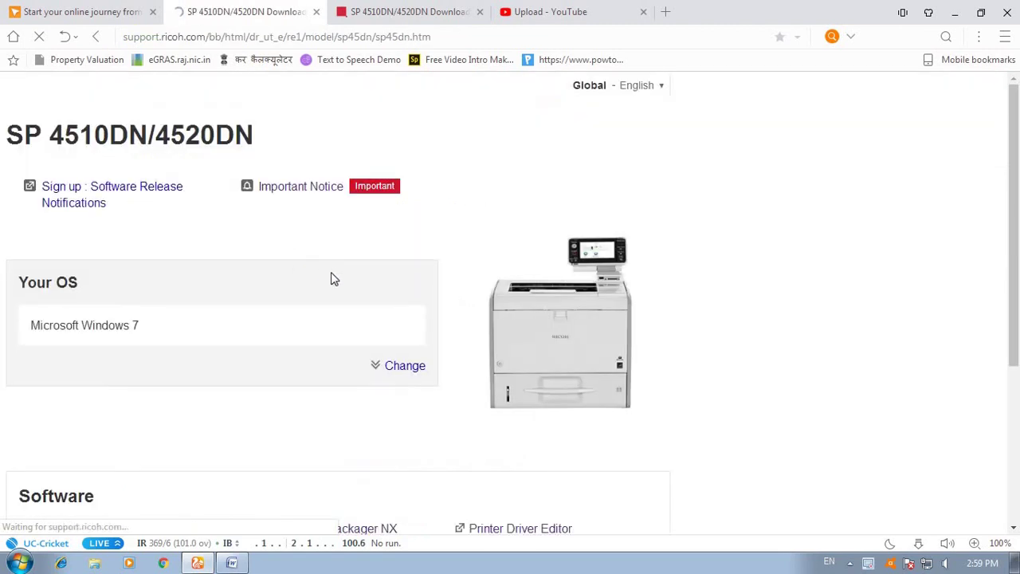
pyautogui.scroll(-4, 320, 290)
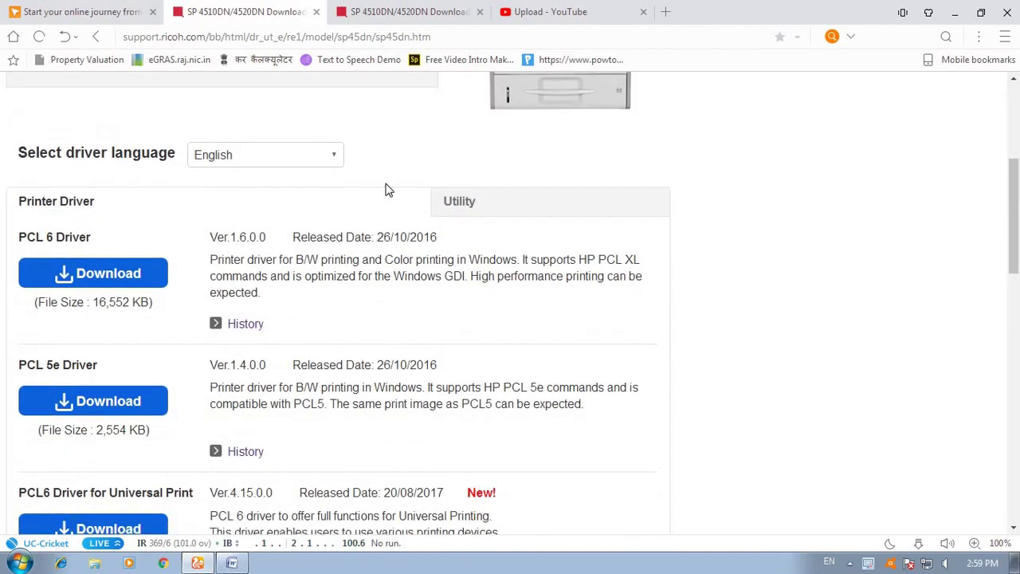
pyautogui.scroll(-1, 391, 201)
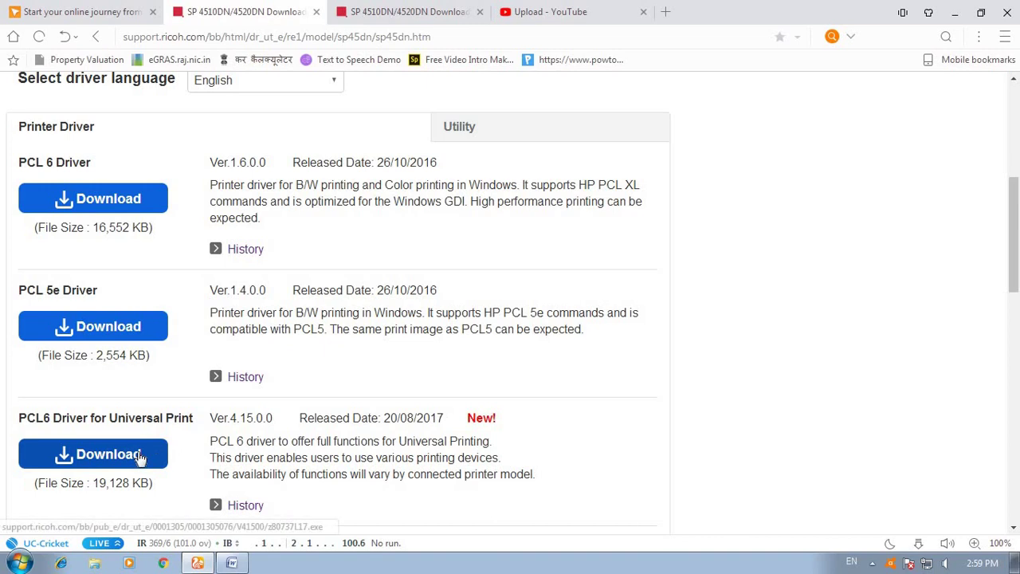
# - Switch to Word and add the line "select your type" below "Ricoh SP 4510DN driver"
pyautogui.click(231, 563)
pyautogui.click(457, 315)
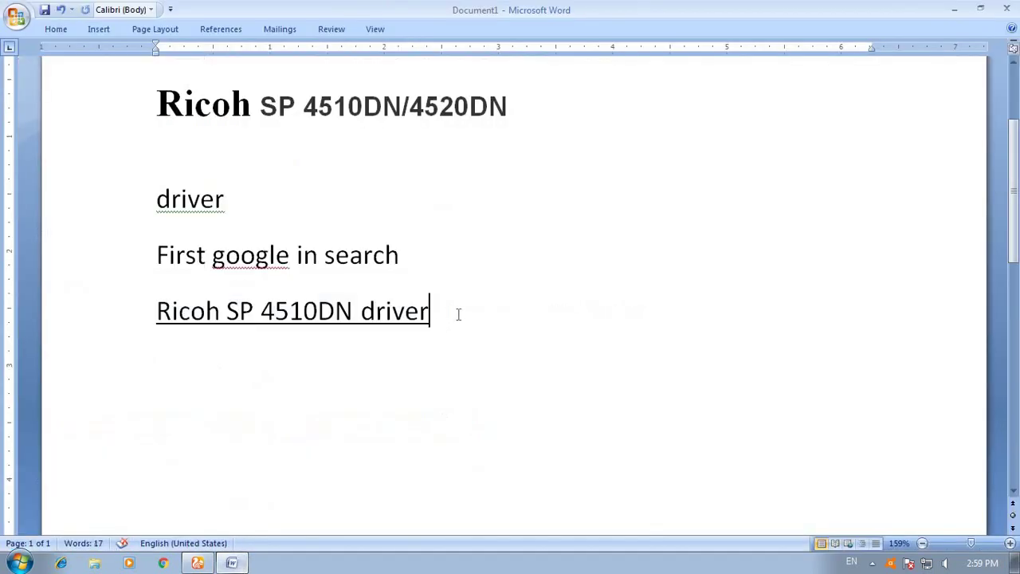
pyautogui.press('Return')
pyautogui.write('sel')
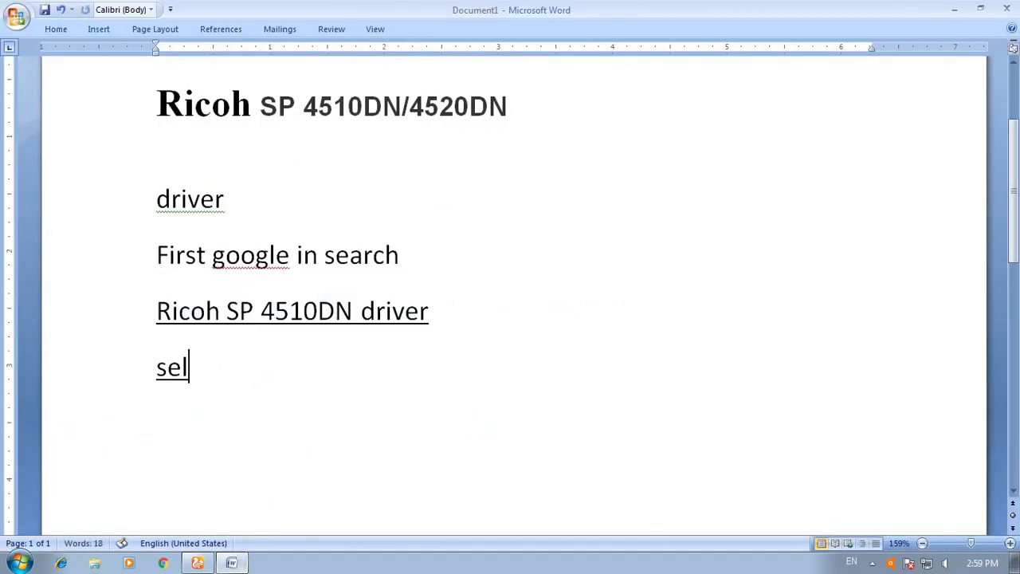
pyautogui.write('ect your type')
pyautogui.press('Return')
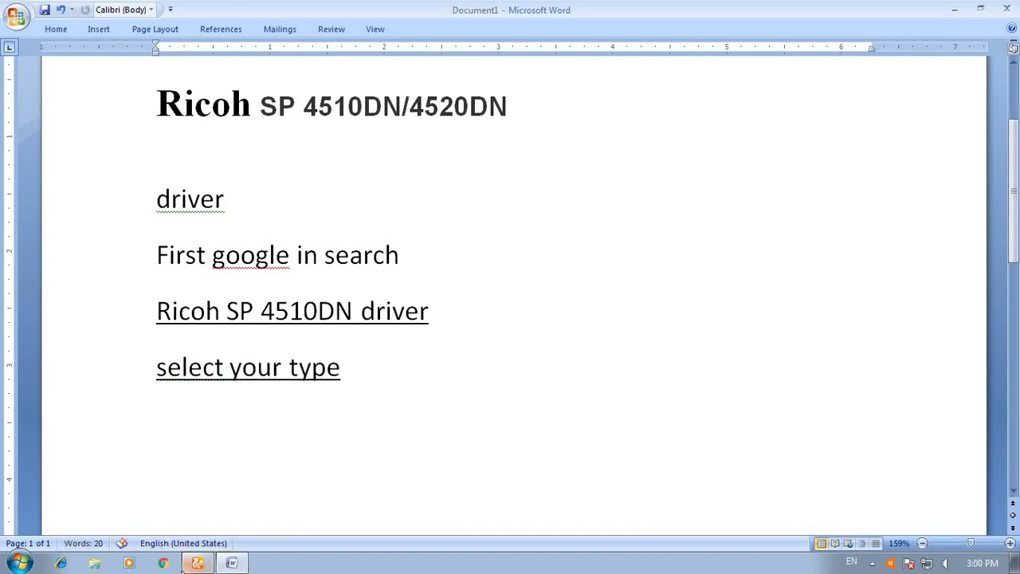
# - Switch back to UC Browser and download the PCL6 Driver for Universal Print
pyautogui.click(197, 563)
pyautogui.click(146, 453)
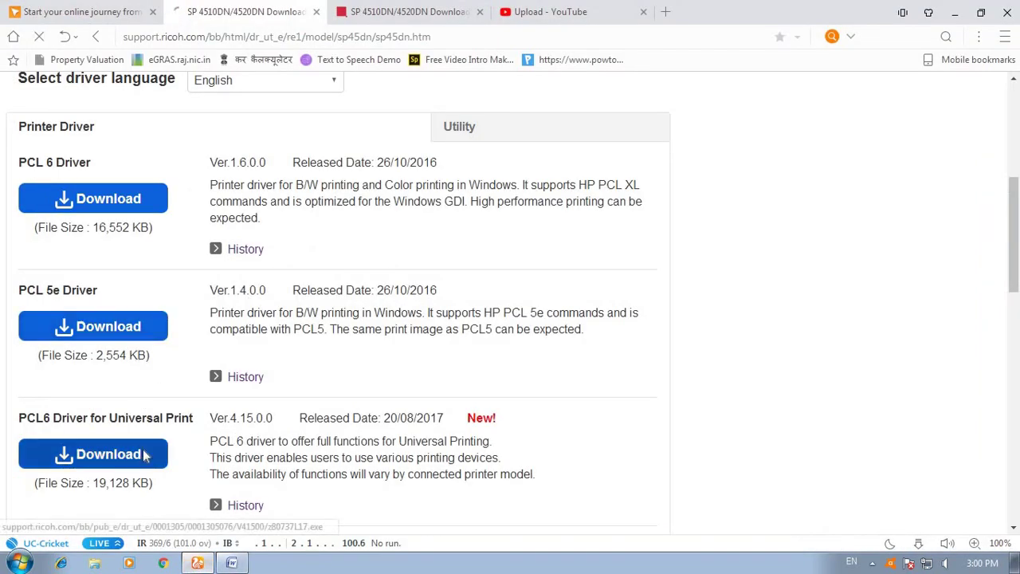
pyautogui.click(589, 323)
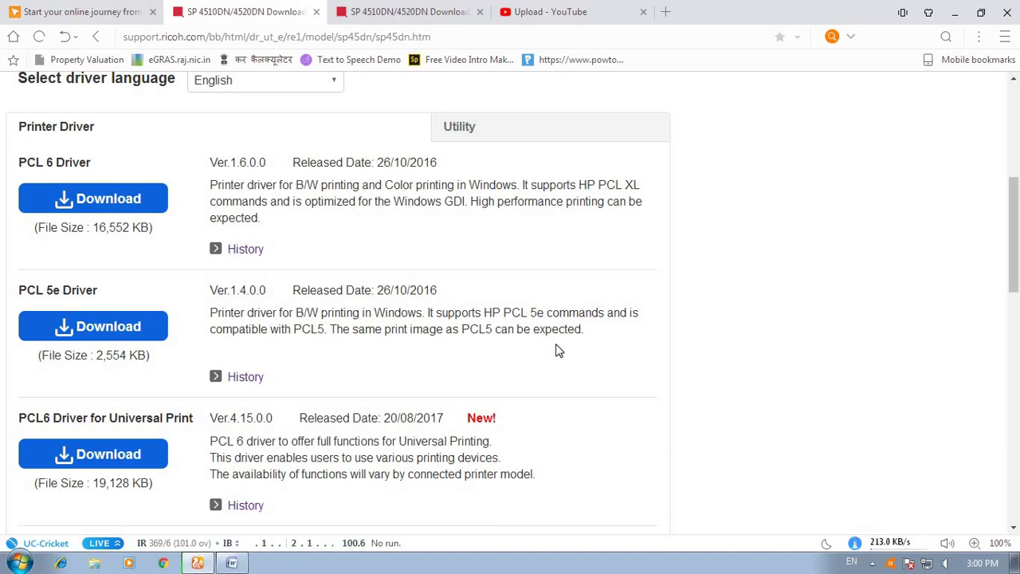
pyautogui.moveTo(233, 564)
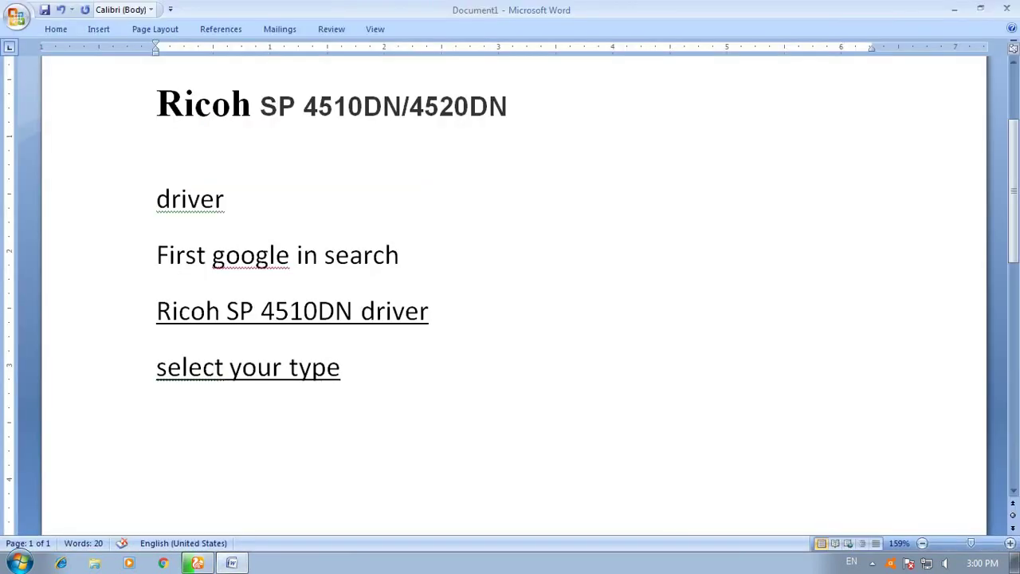
# - Run the downloaded z80737L17.exe and unzip its files to c:\temp\z80737L17
pyautogui.click(855, 543)
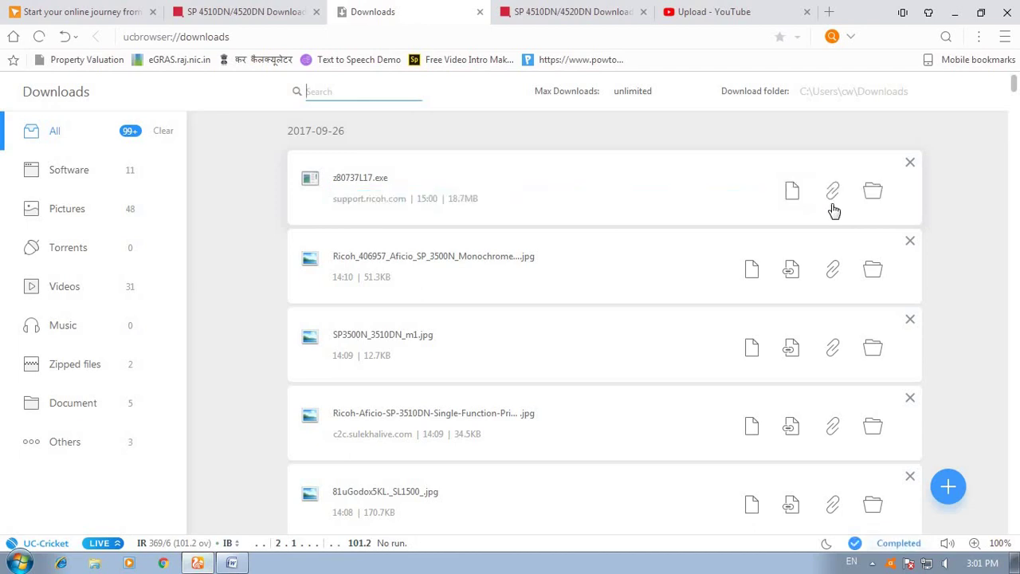
pyautogui.click(784, 207)
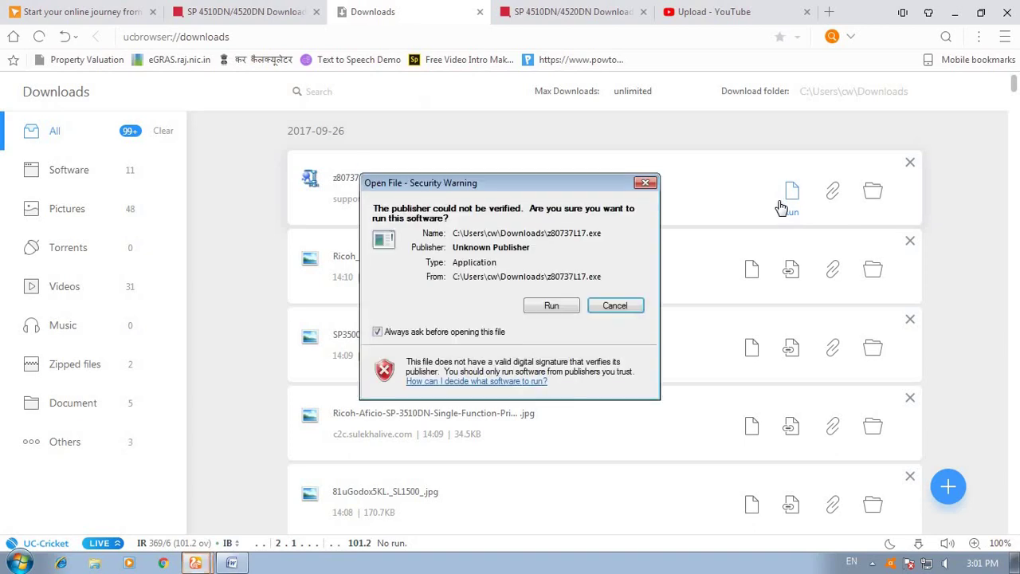
pyautogui.click(552, 307)
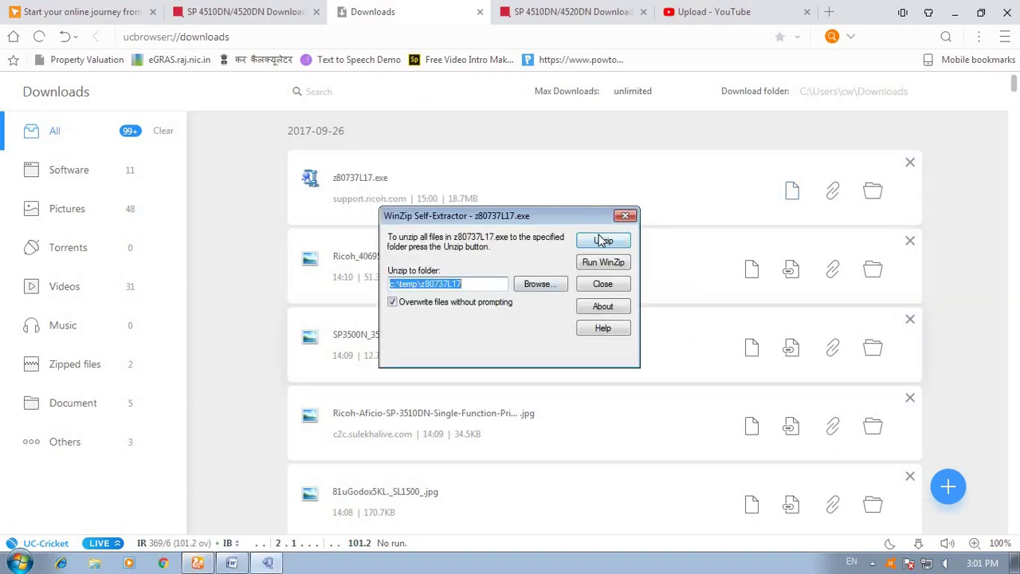
pyautogui.click(601, 239)
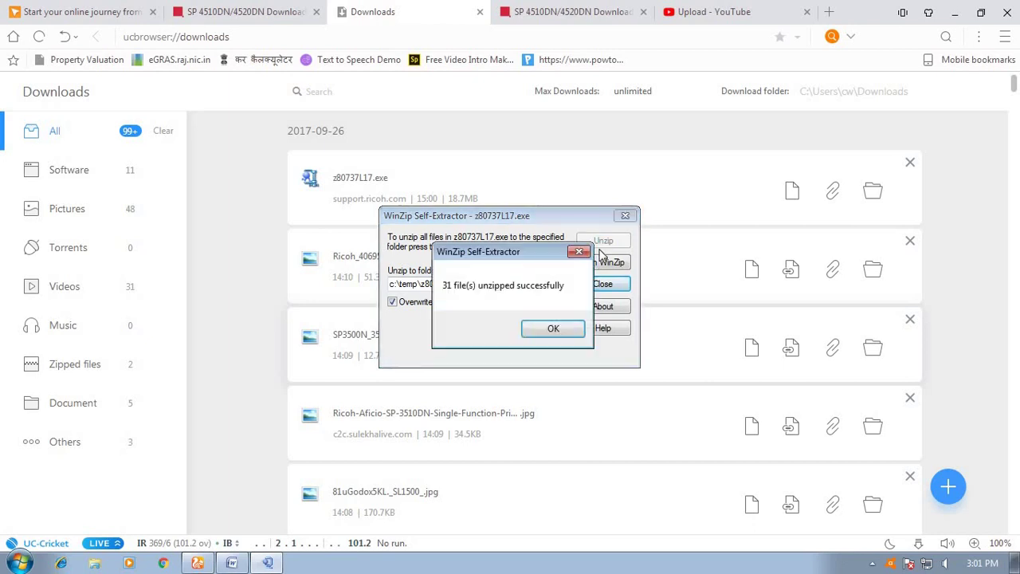
pyautogui.click(567, 333)
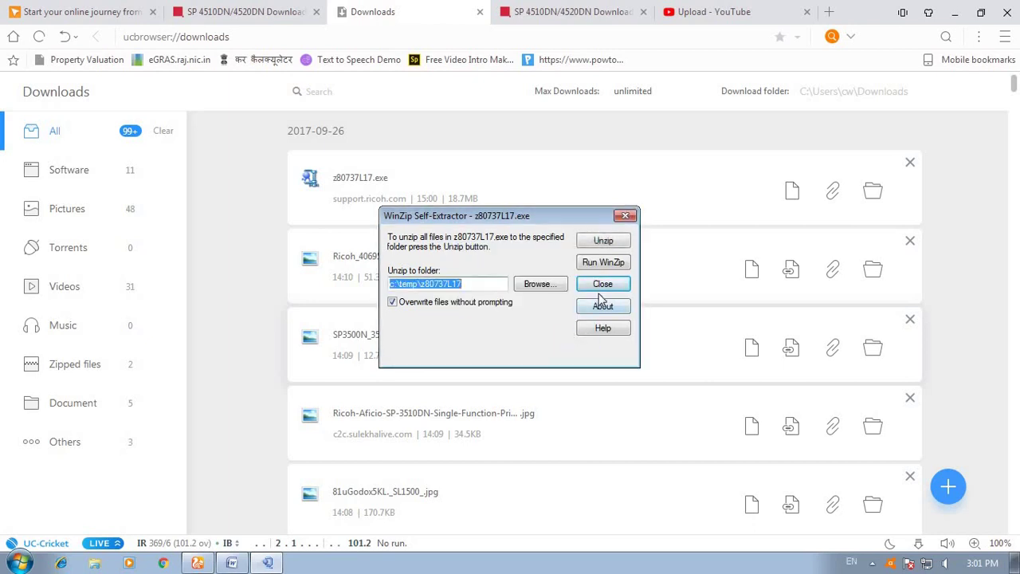
# - Copy the unzip folder path c:\temp\z80737L17 and close the self-extractor
pyautogui.rightClick(440, 286)
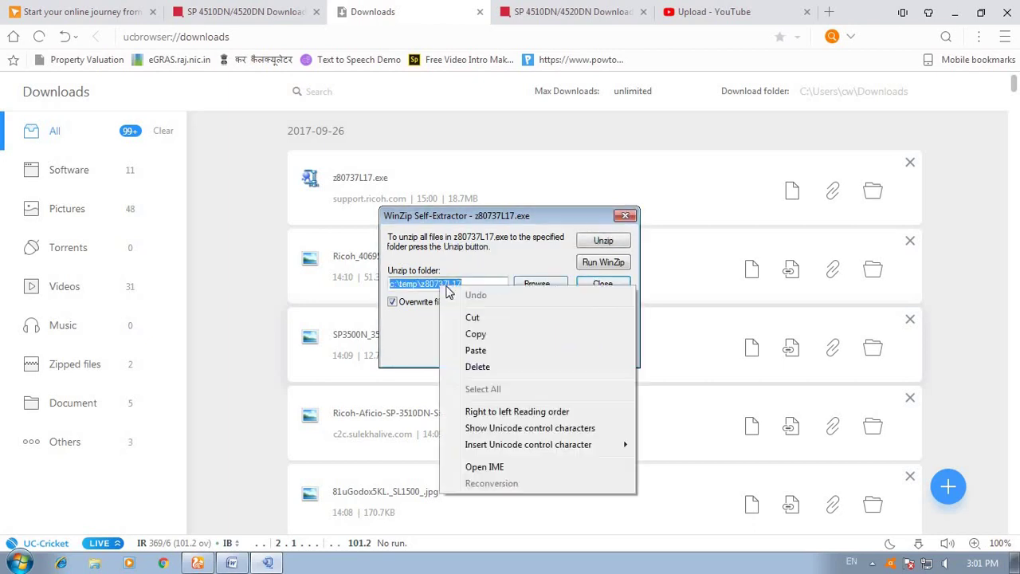
pyautogui.click(474, 335)
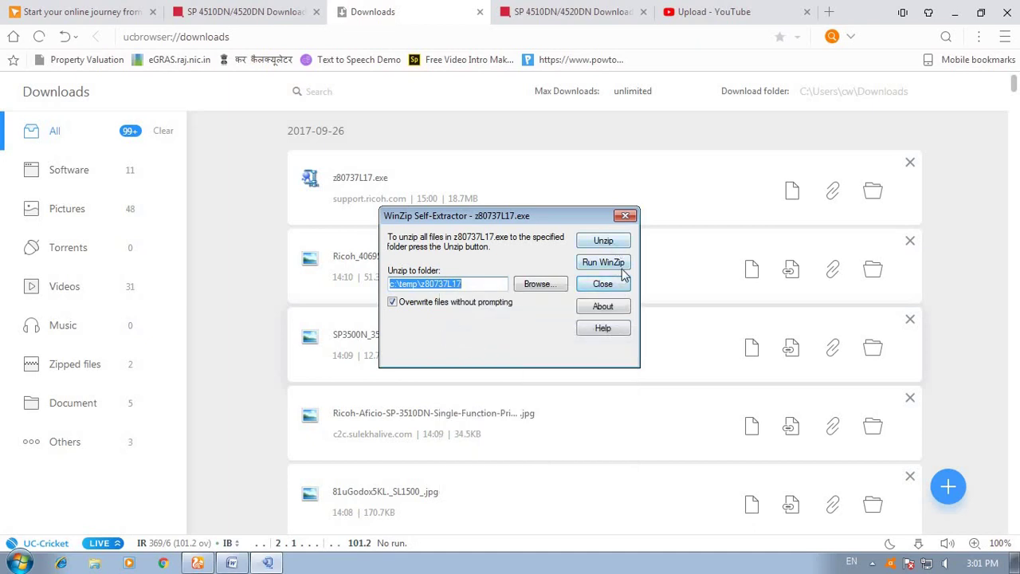
pyautogui.click(625, 215)
# - Open Windows' Devices and Printers window and maximize it
pyautogui.click(21, 563)
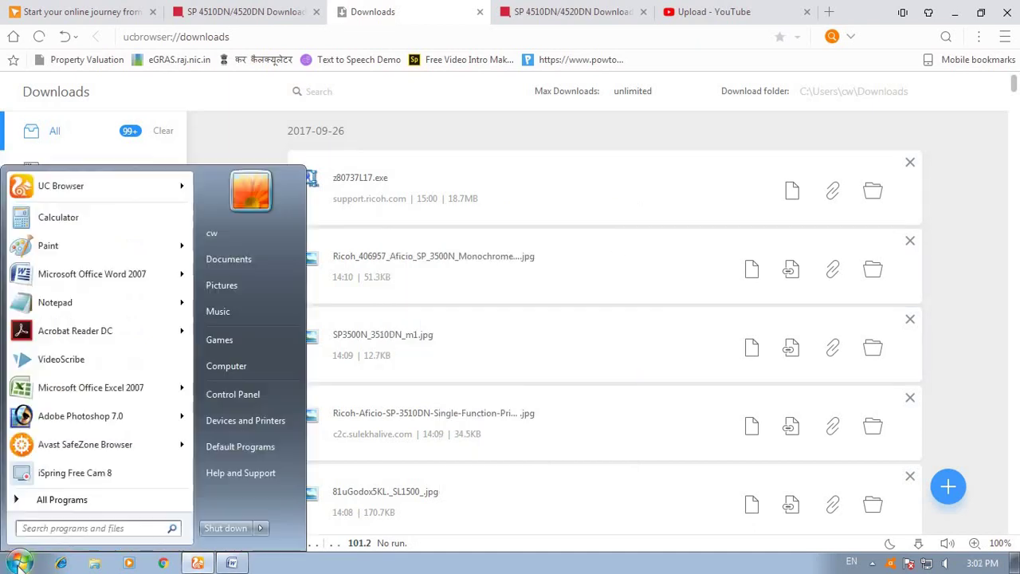
pyautogui.click(232, 414)
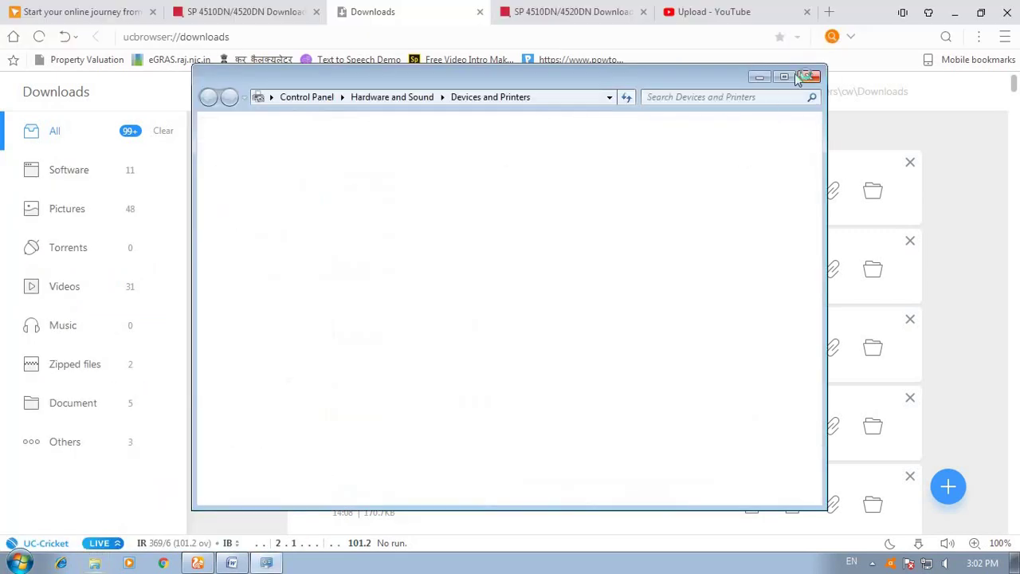
pyautogui.doubleClick(715, 80)
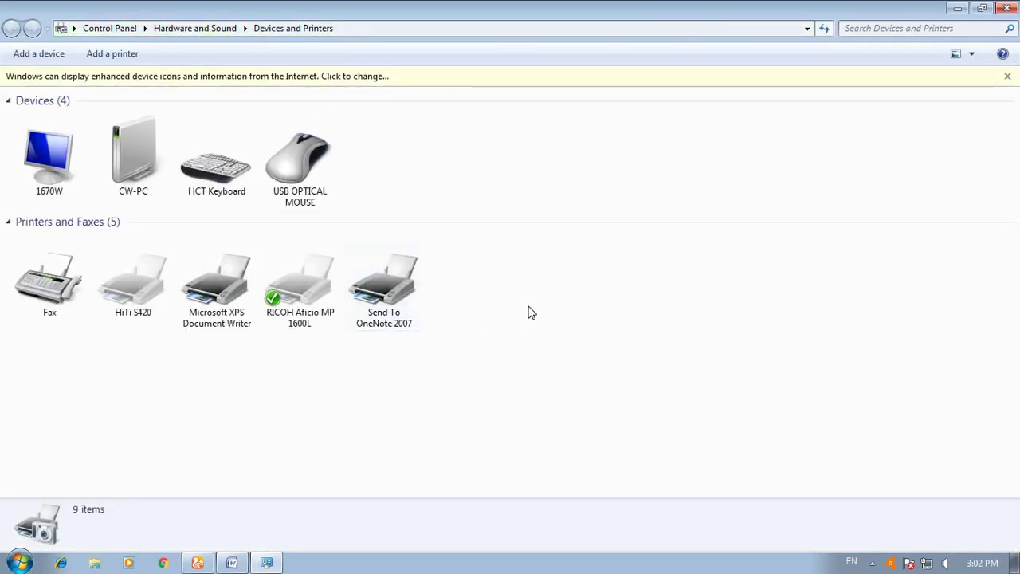
# - Start adding a local printer, keep the preselected port, and choose to install the driver from disk
pyautogui.click(125, 63)
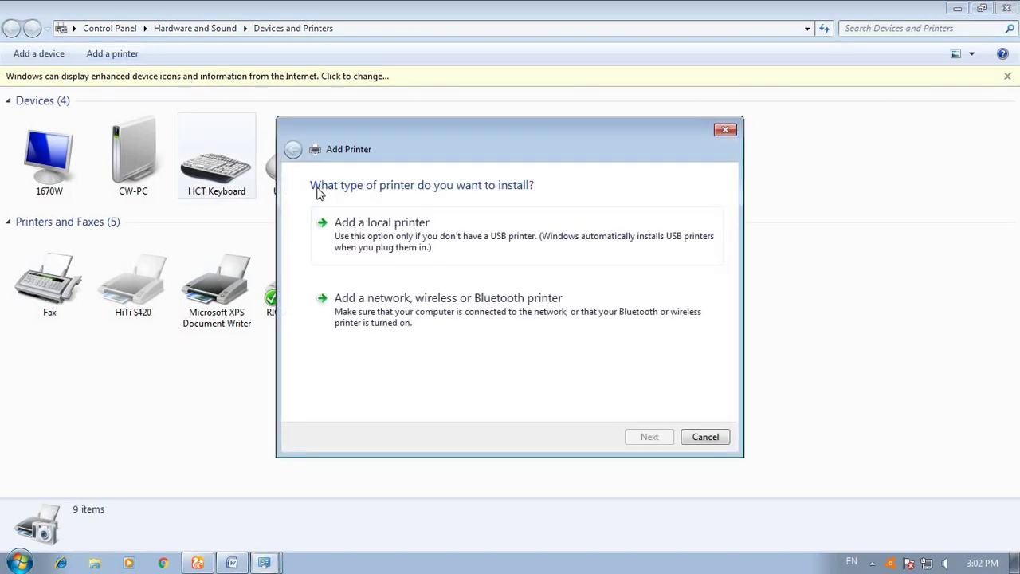
pyautogui.click(392, 236)
pyautogui.click(647, 438)
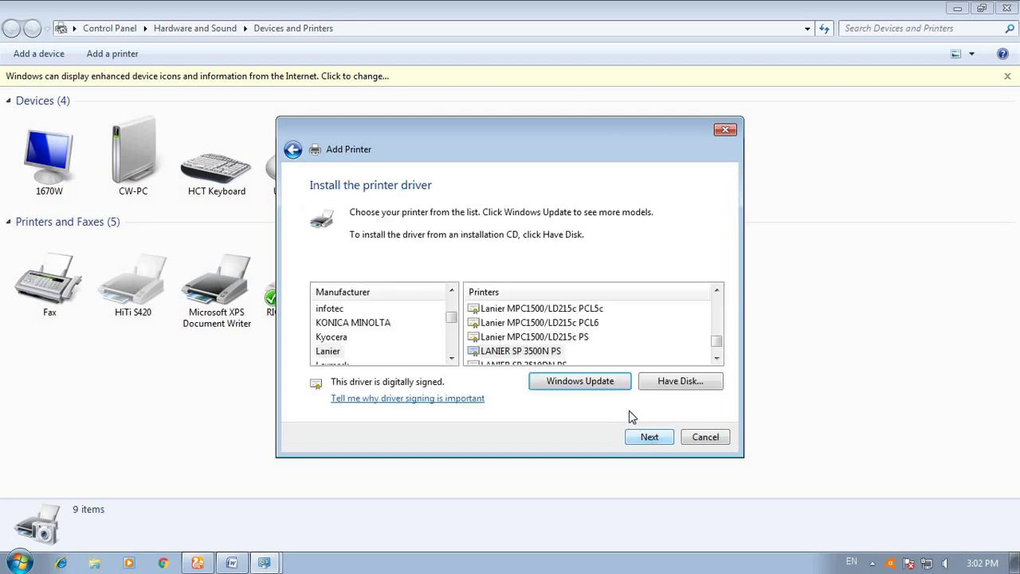
pyautogui.click(681, 382)
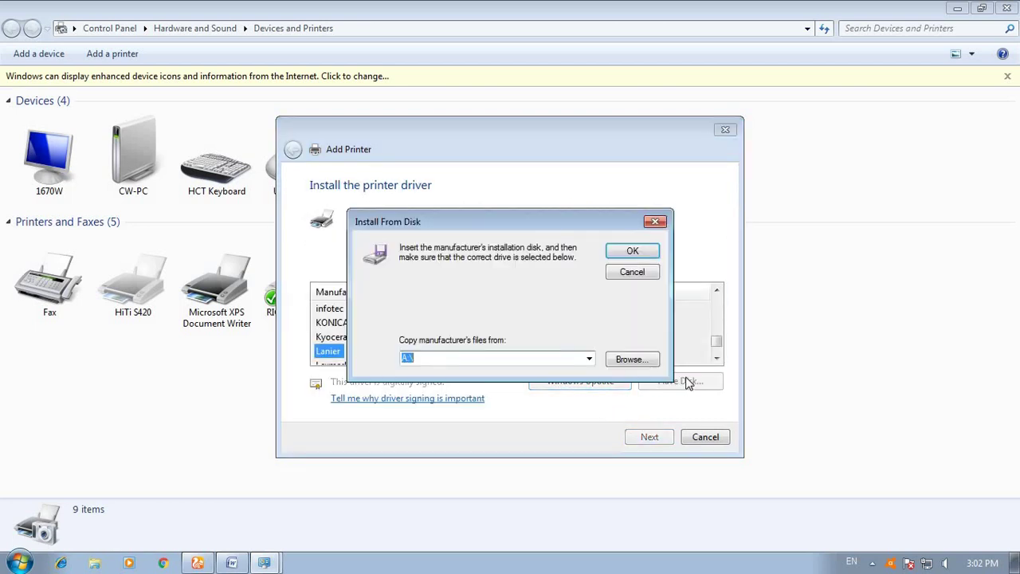
# - Set the manufacturer's files location to c:\temp\z80737L17 and try to load the driver from that folder
pyautogui.rightClick(407, 362)
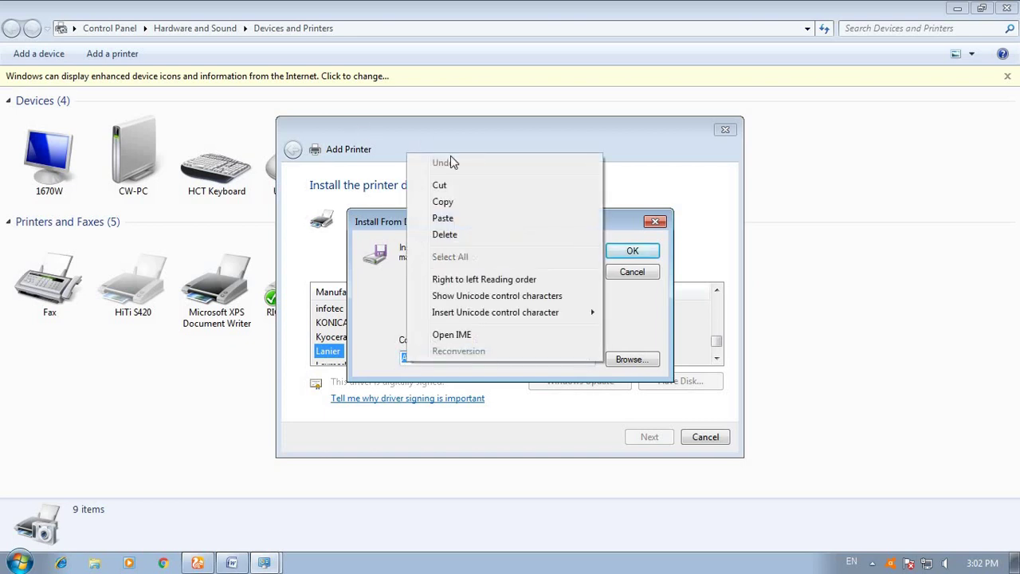
pyautogui.click(440, 218)
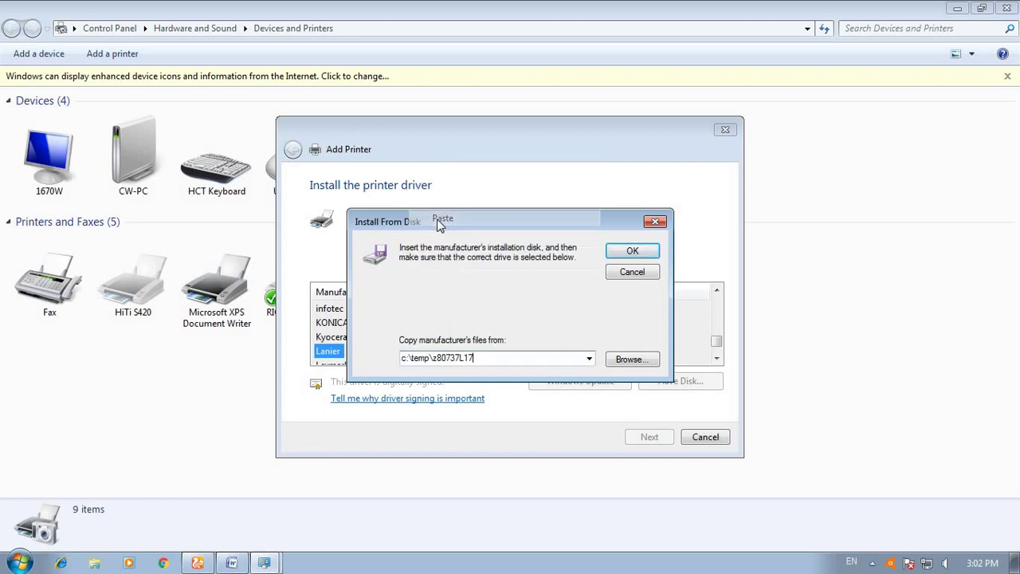
pyautogui.click(633, 252)
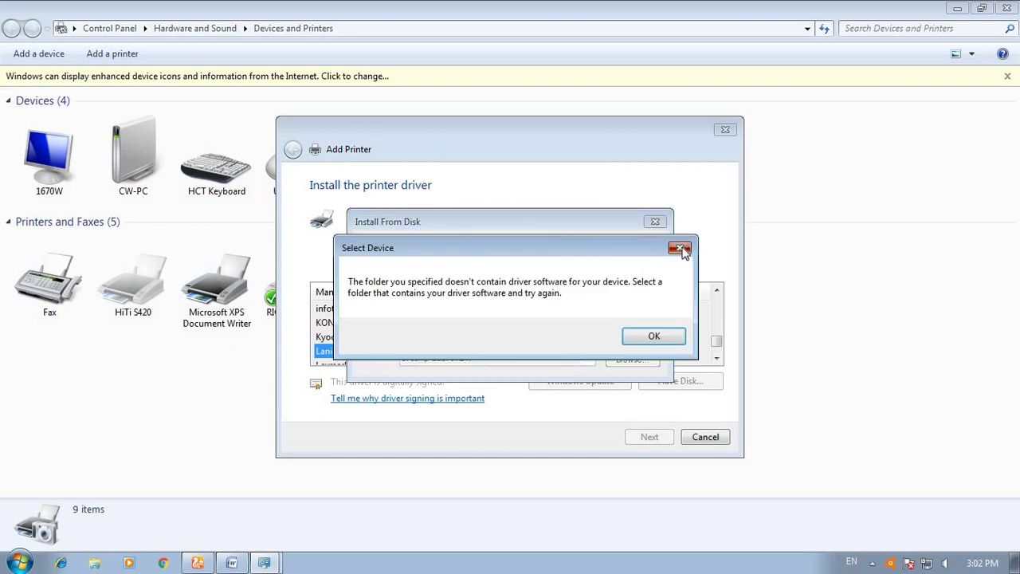
pyautogui.click(678, 245)
# - Browse to the disk1 subfolder of z80737L17 and choose oemsetup.inf as the driver setup file
pyautogui.click(634, 359)
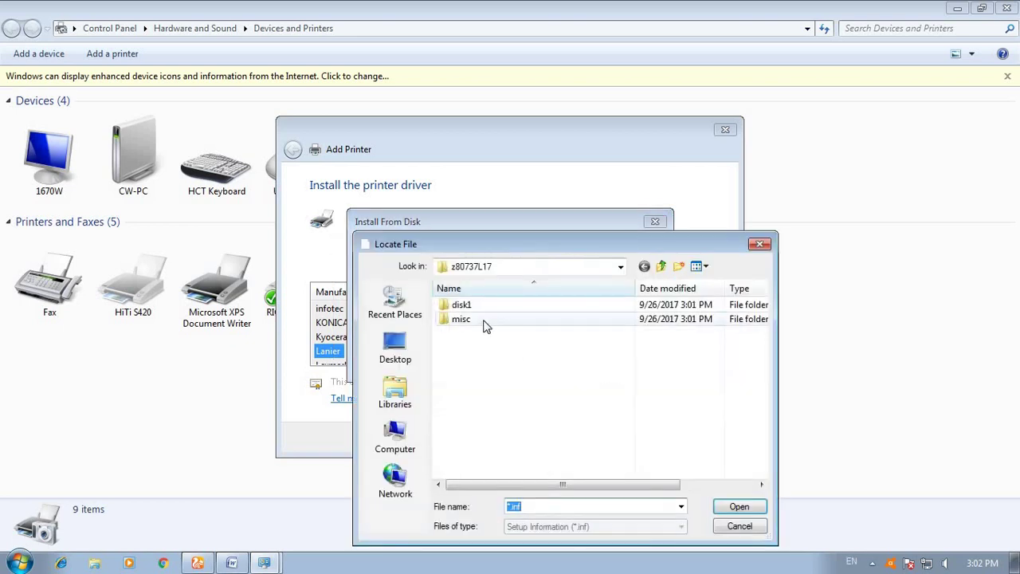
pyautogui.doubleClick(462, 304)
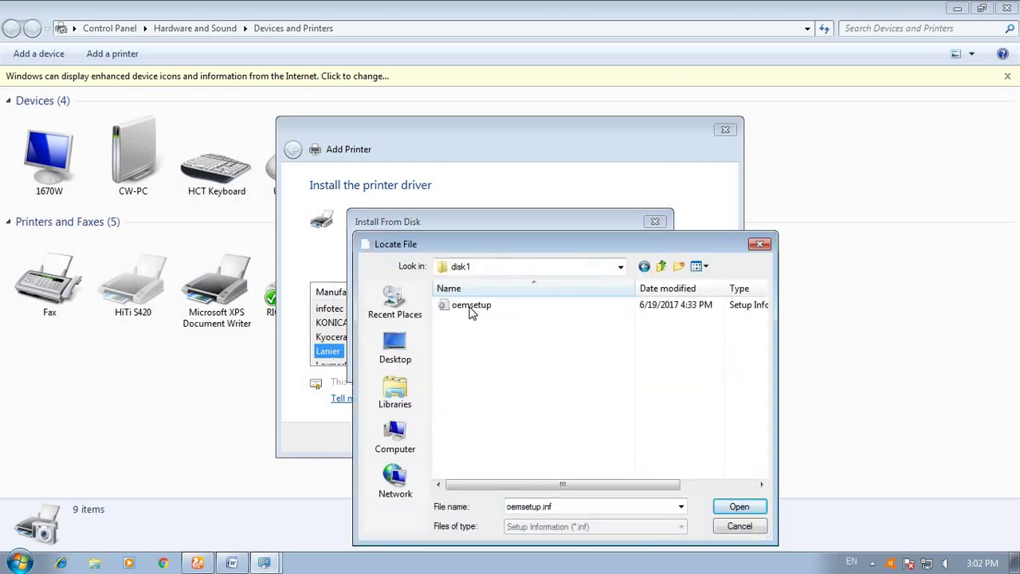
pyautogui.click(472, 306)
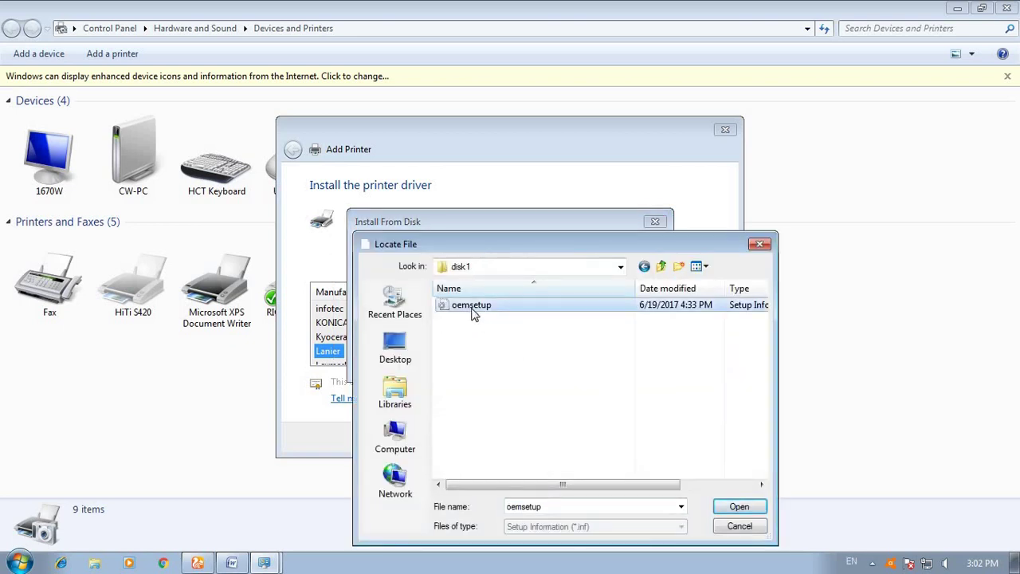
pyautogui.click(733, 508)
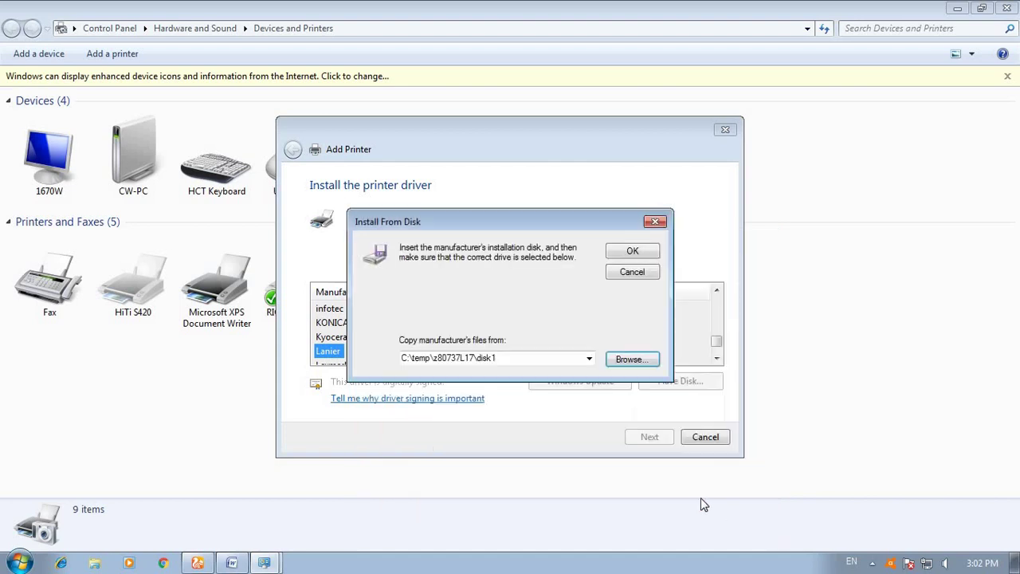
# - Load the driver from the disk1 folder and install PCL6 Driver for Universal Print under the suggested printer name
pyautogui.click(633, 252)
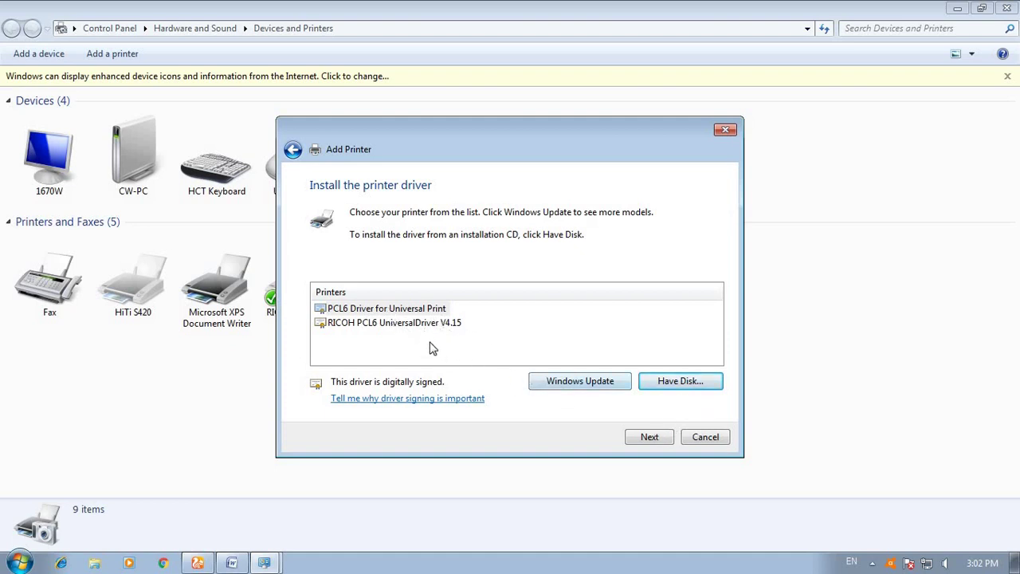
pyautogui.click(417, 311)
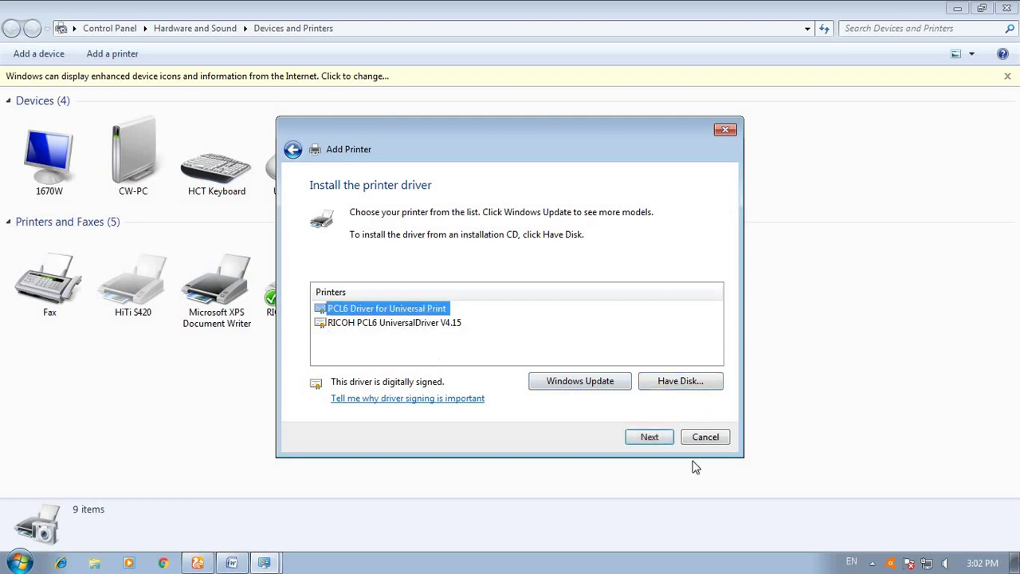
pyautogui.click(652, 437)
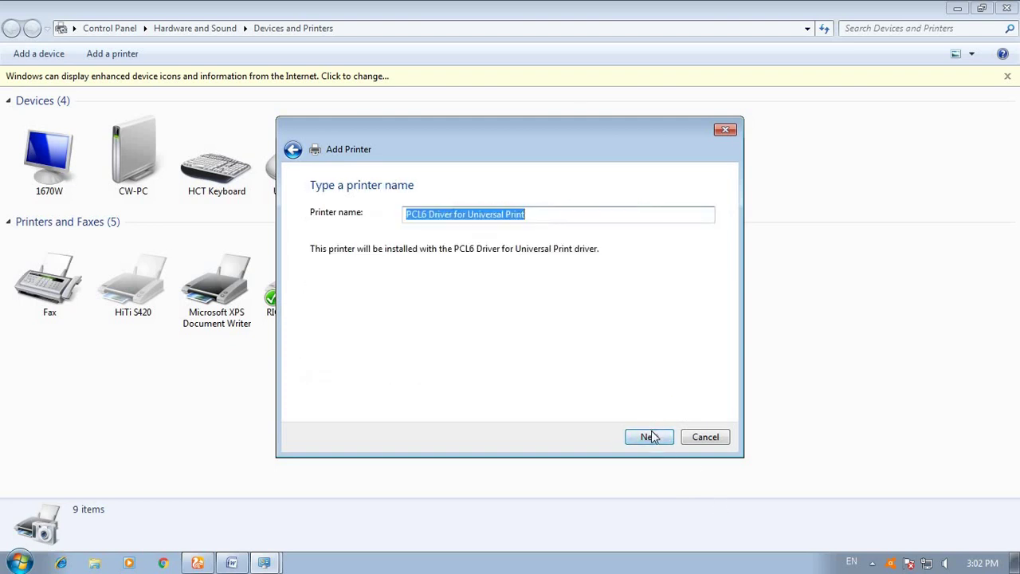
pyautogui.click(652, 437)
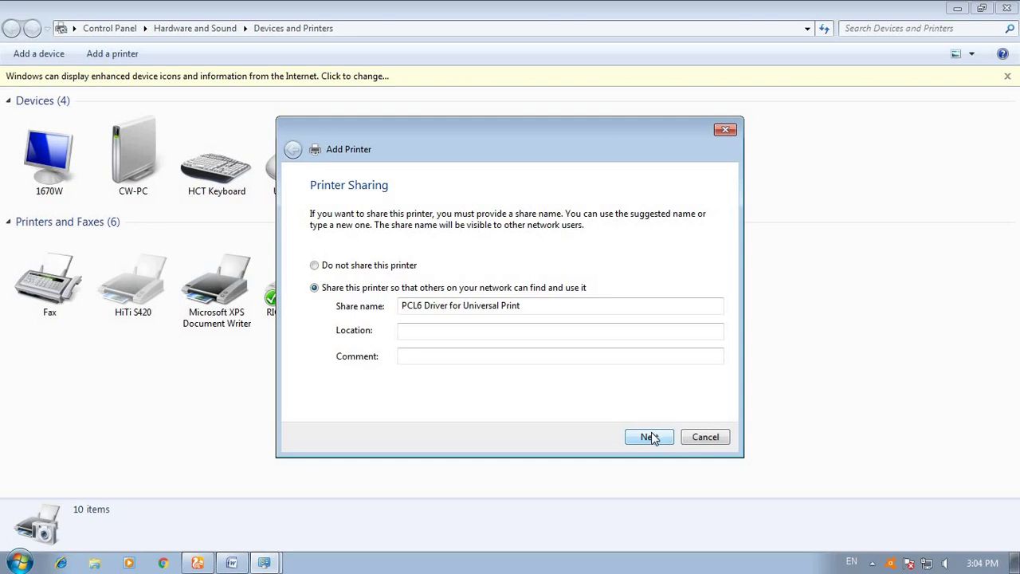
# - Finish adding the printer, keeping it shared as PCL6 Driver for Universal Print and set as the default printer
pyautogui.click(662, 437)
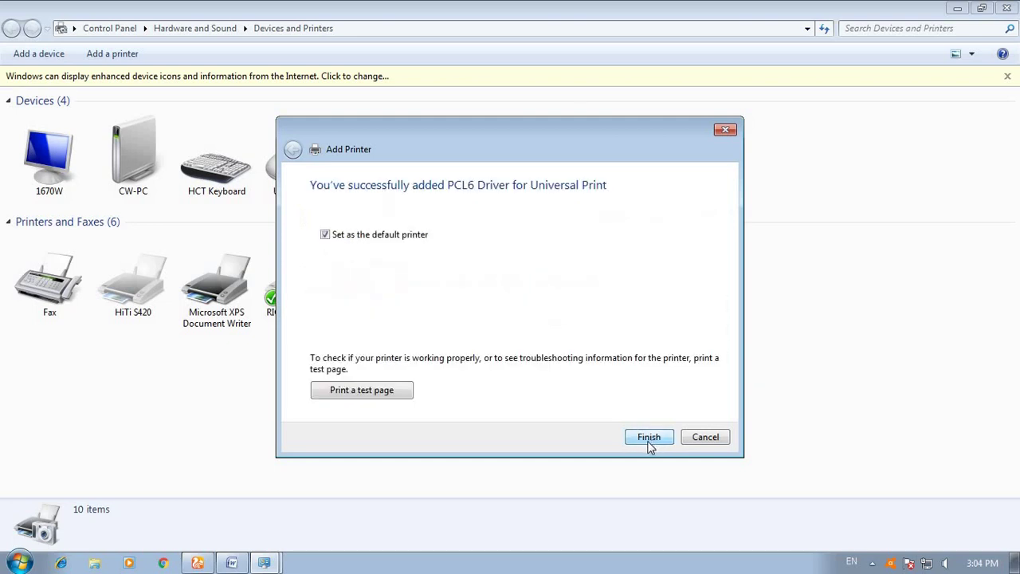
pyautogui.click(648, 436)
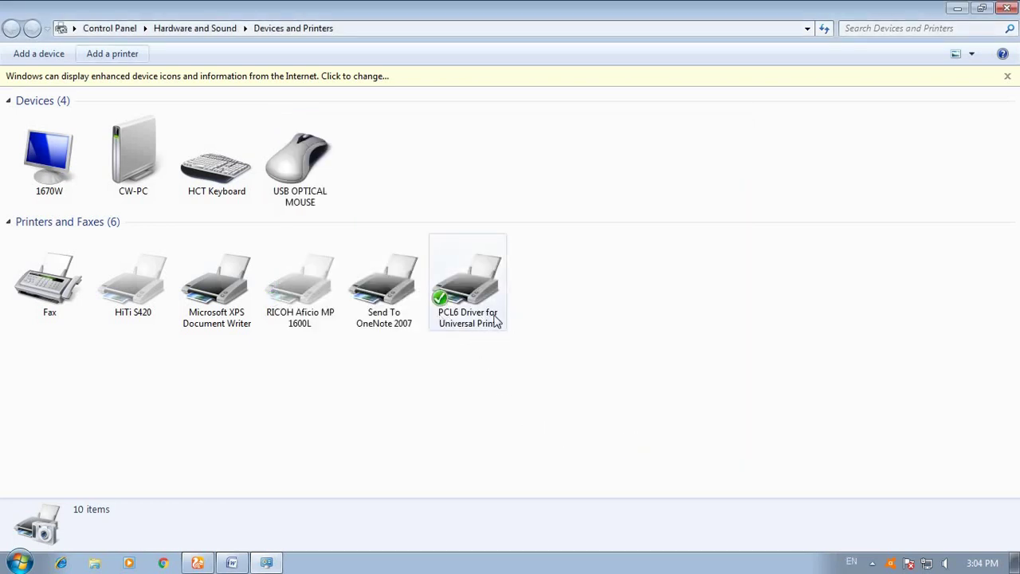
pyautogui.rightClick(561, 324)
pyautogui.click(609, 380)
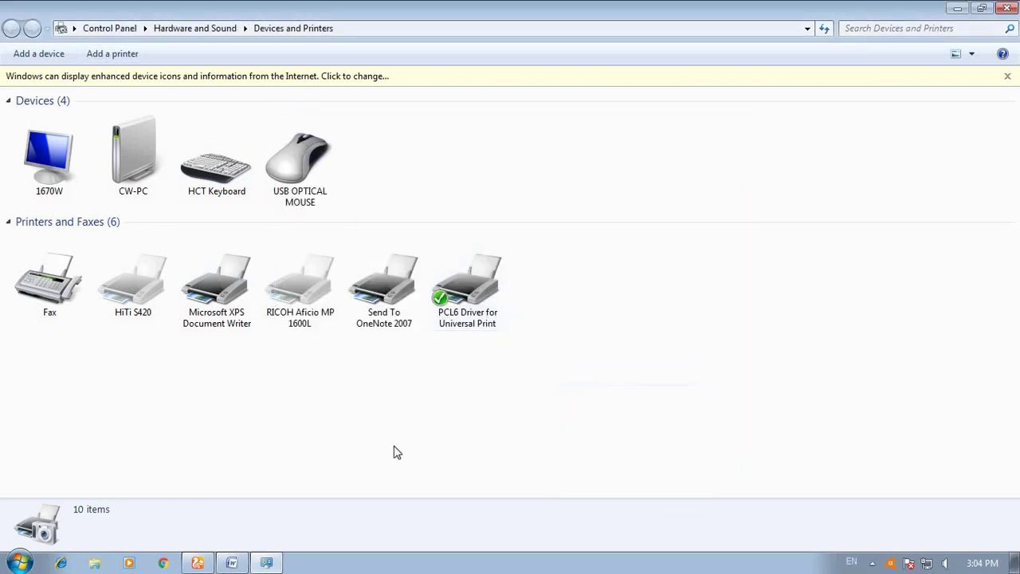
# - In Word, add the lines "thank you for waching this video", "you like this video to click like" and "you don't like this video to click dislike"
pyautogui.click(243, 564)
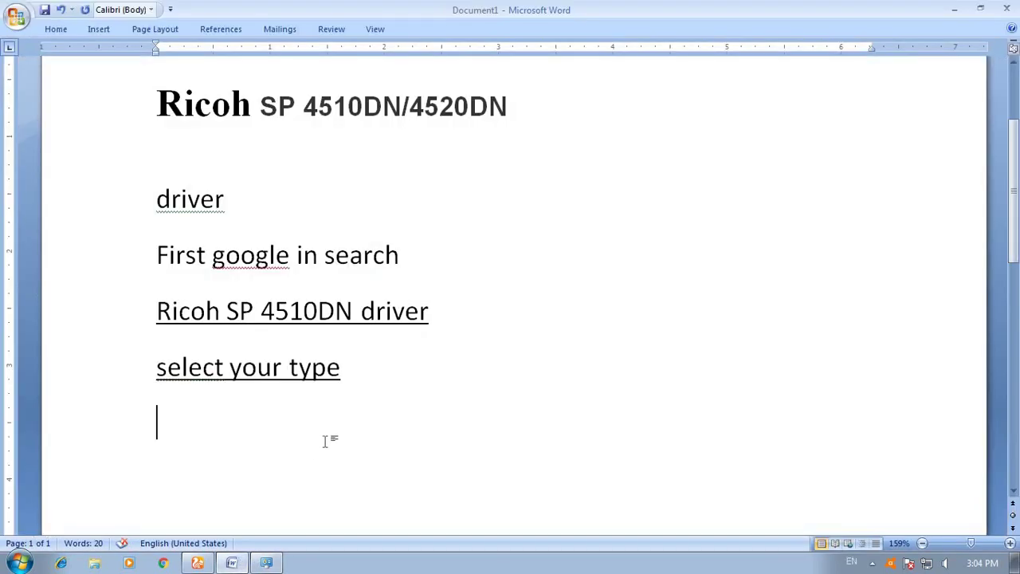
pyautogui.write('thank you for waching this video')
pyautogui.press('Return')
pyautogui.write('you like this video to click like')
pyautogui.press('Return')
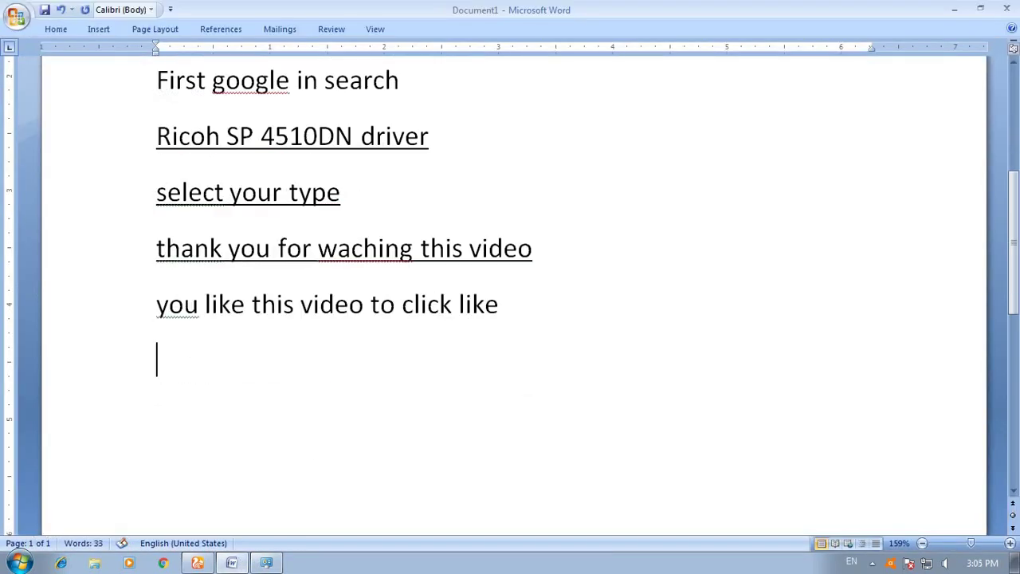
pyautogui.write("you don't like this video to click dislike")
pyautogui.press('Return')
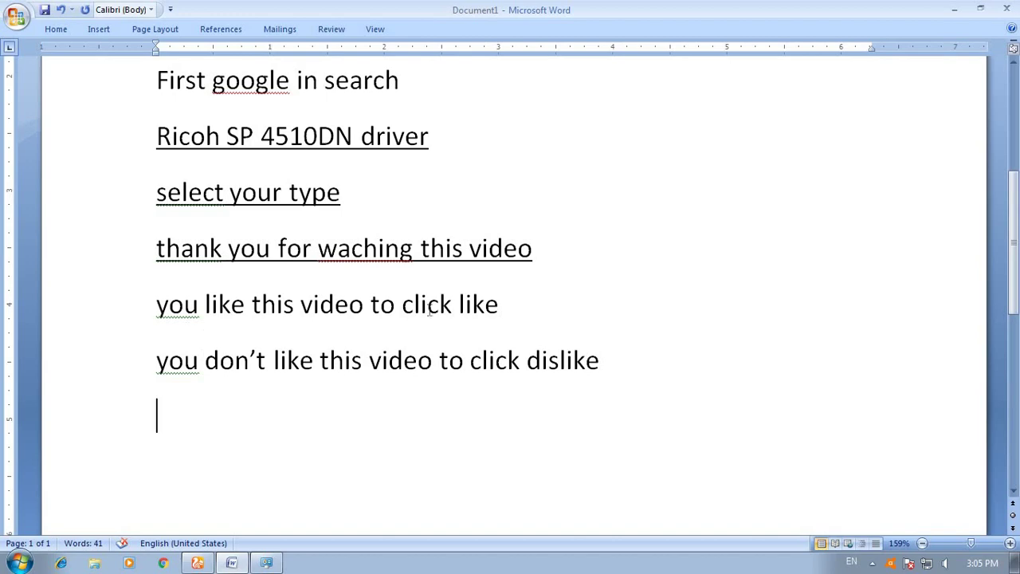